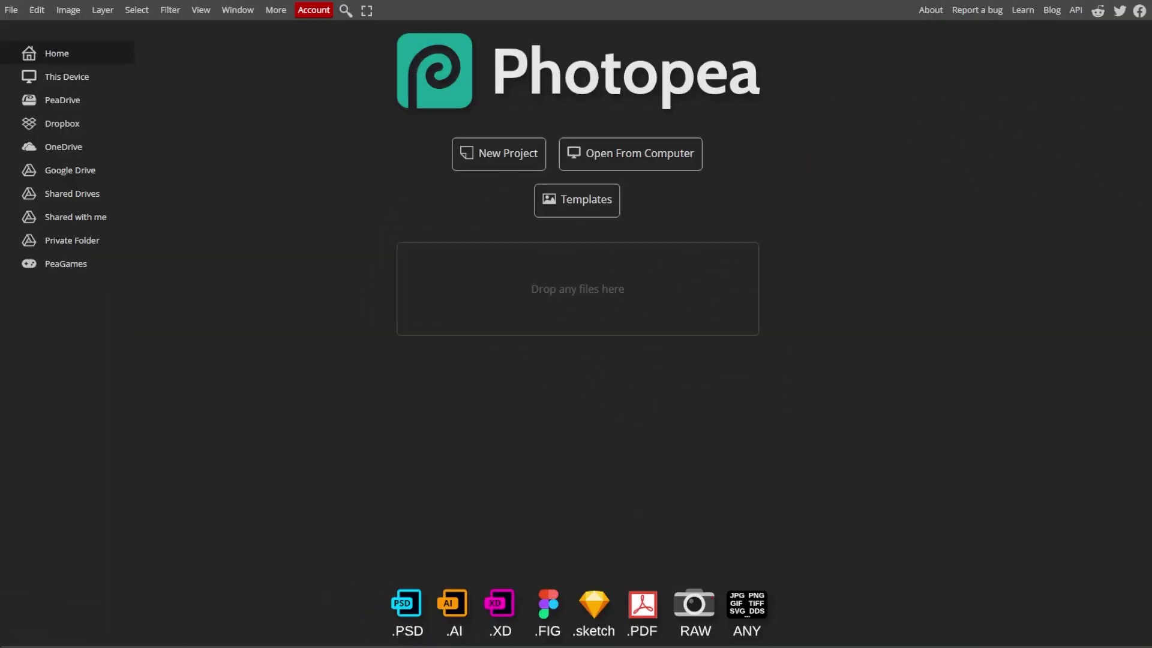
Step: Open the raft PSD of two men on a bamboo raft via File > Open
click(11, 9)
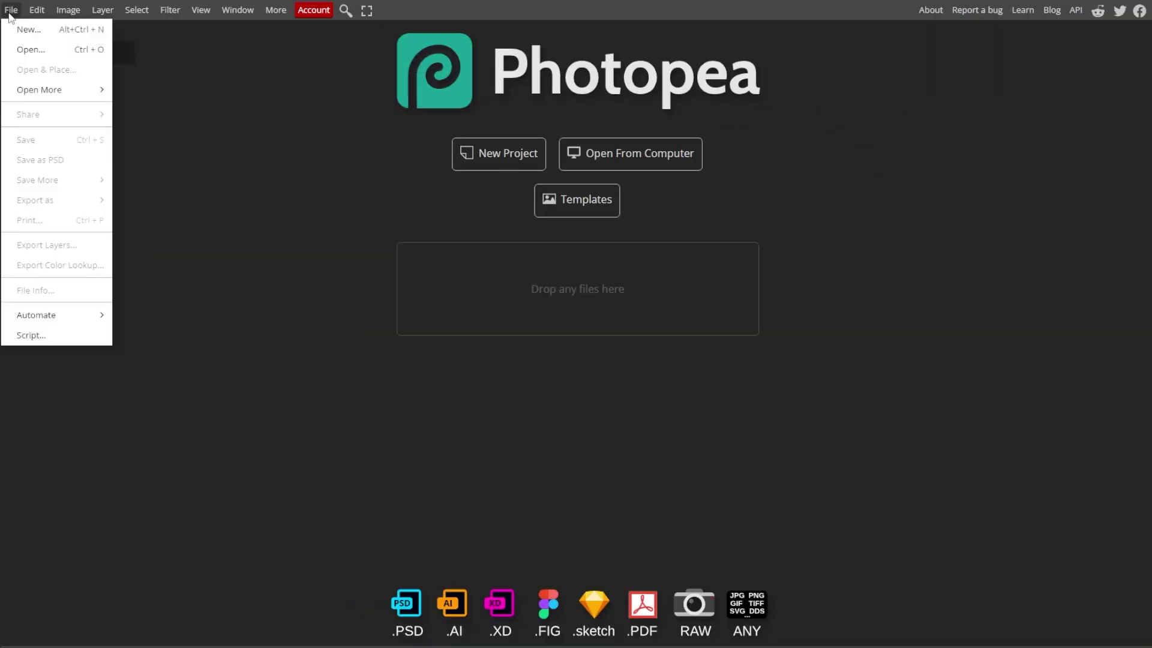
click(27, 47)
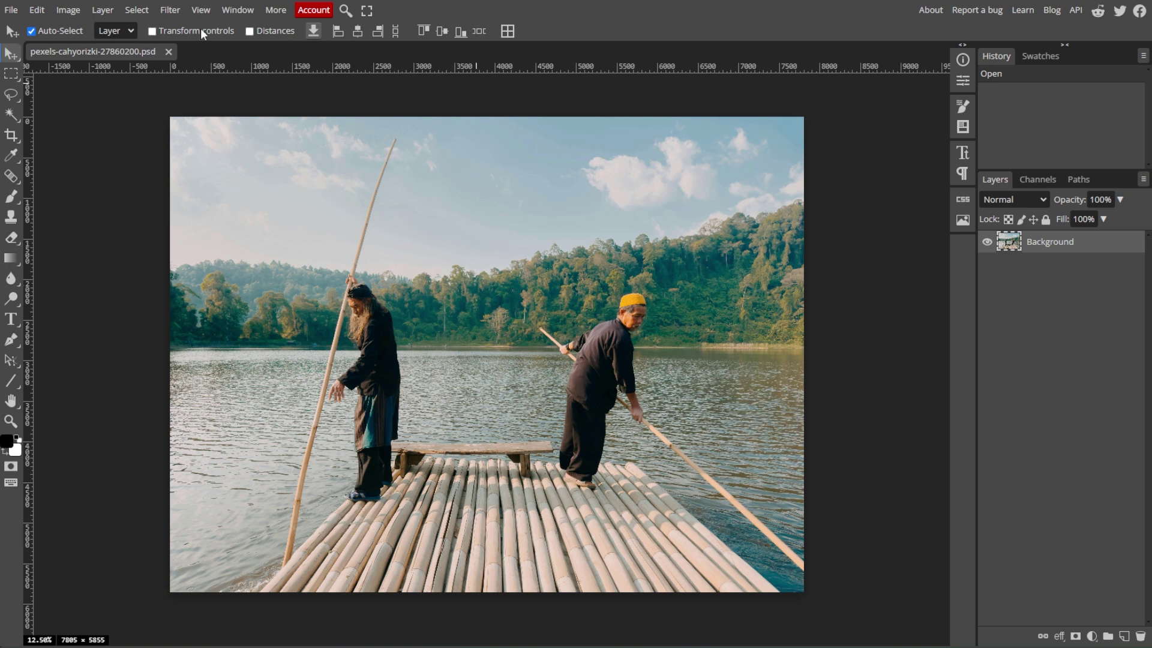
click(76, 18)
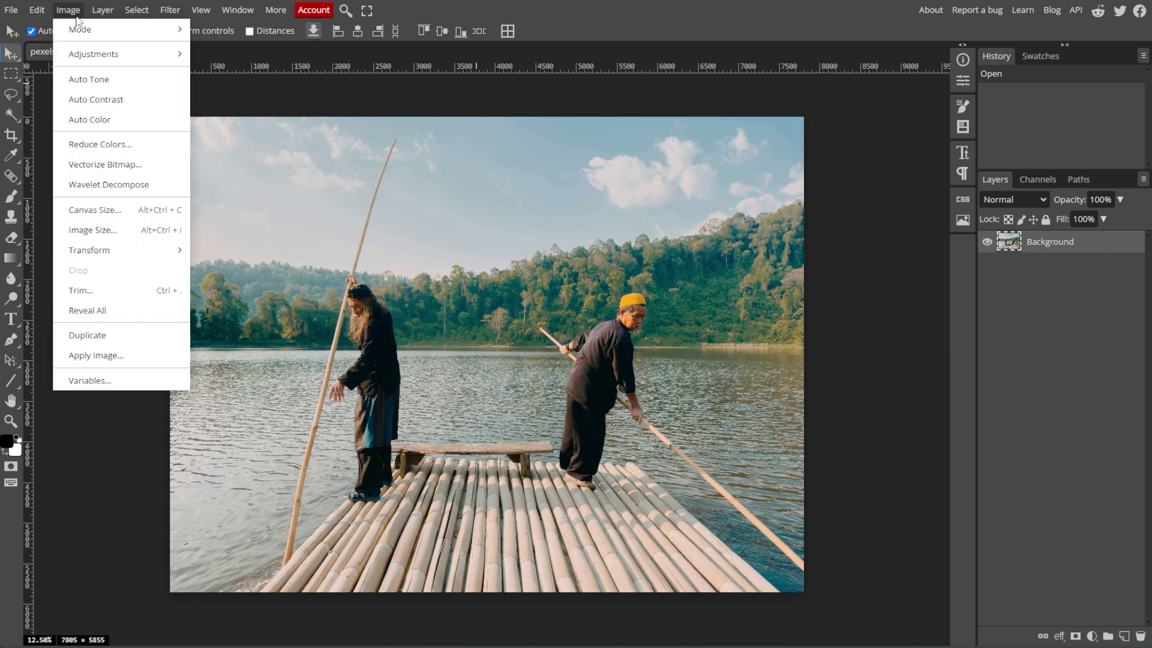
Step: Set the Canvas Size units to Percent, with width and height at 110.01
click(108, 205)
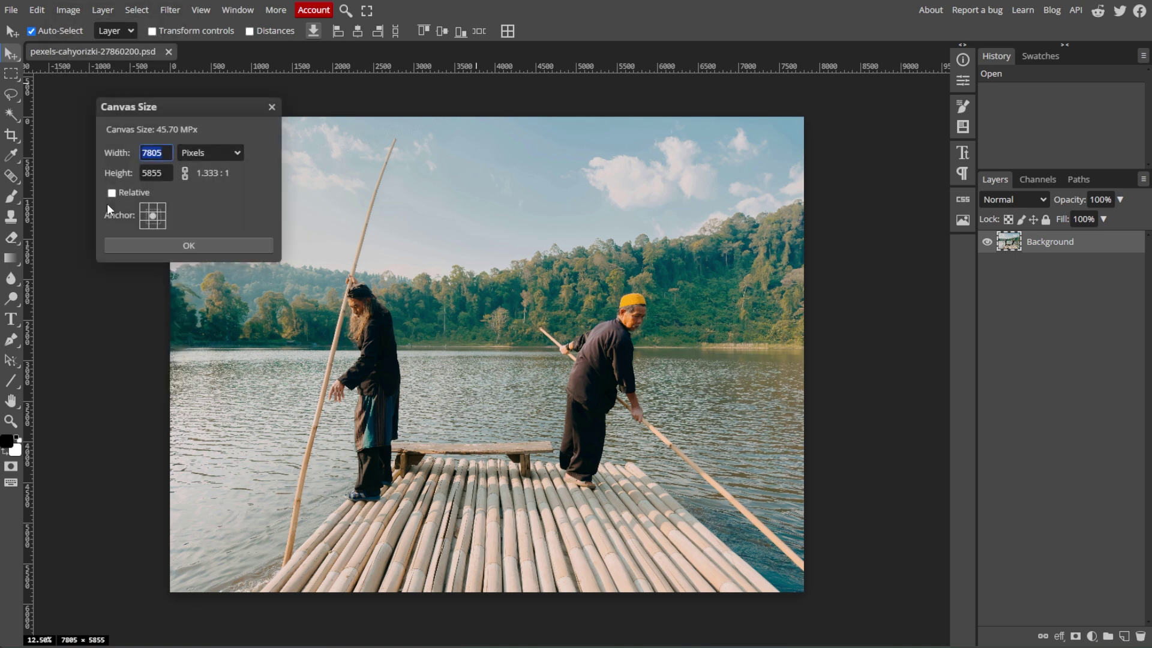
mouse_move(130, 106)
mouse_down()
mouse_move(215, 109)
mouse_move(199, 107)
mouse_up()
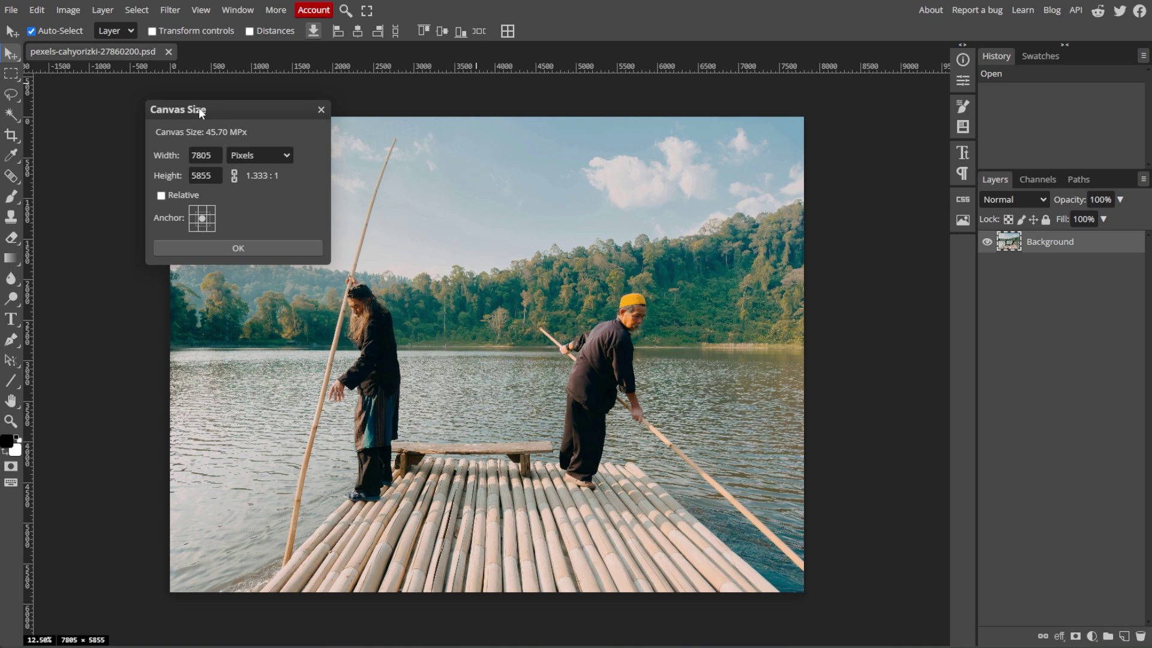
click(285, 150)
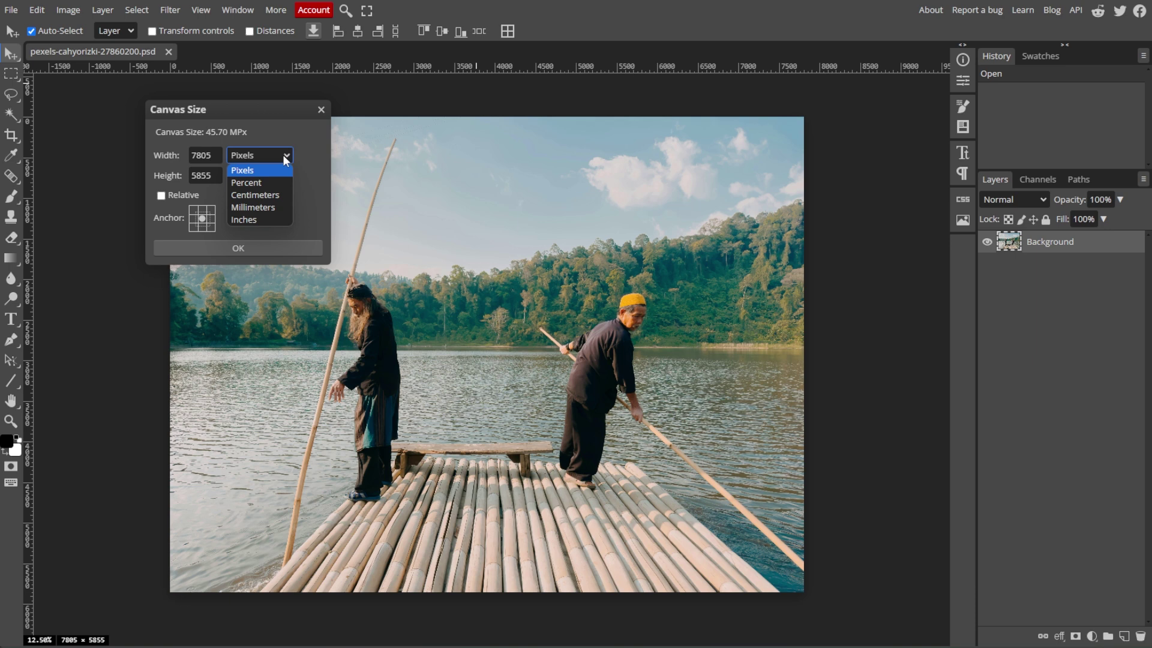
click(269, 182)
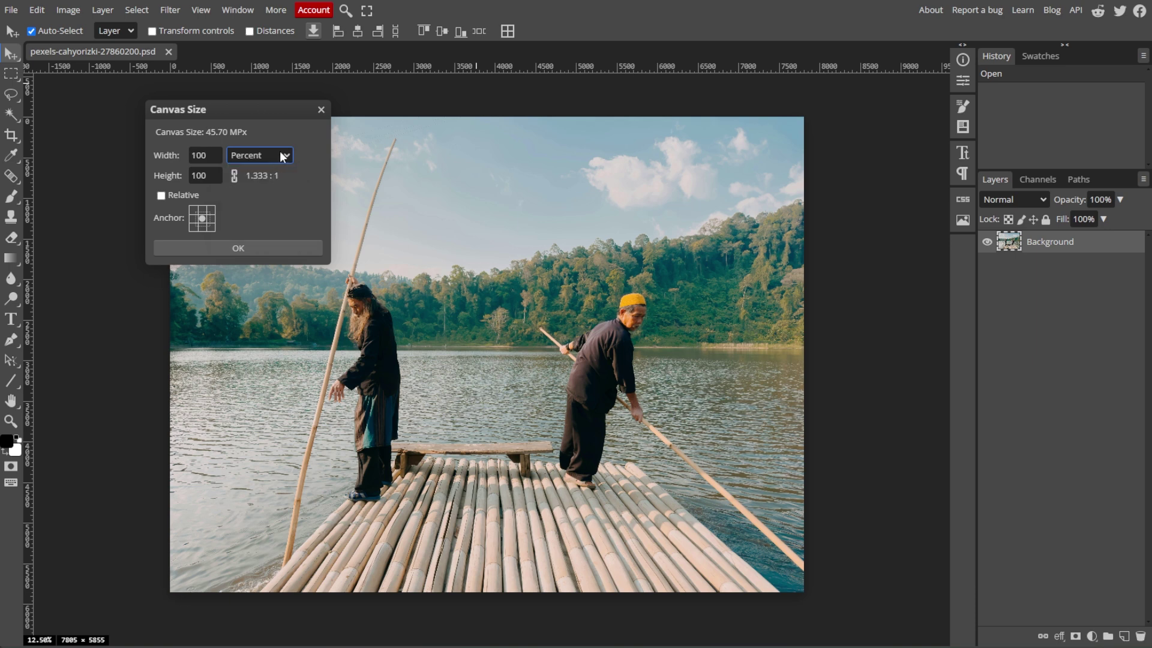
drag(158, 155, 177, 155)
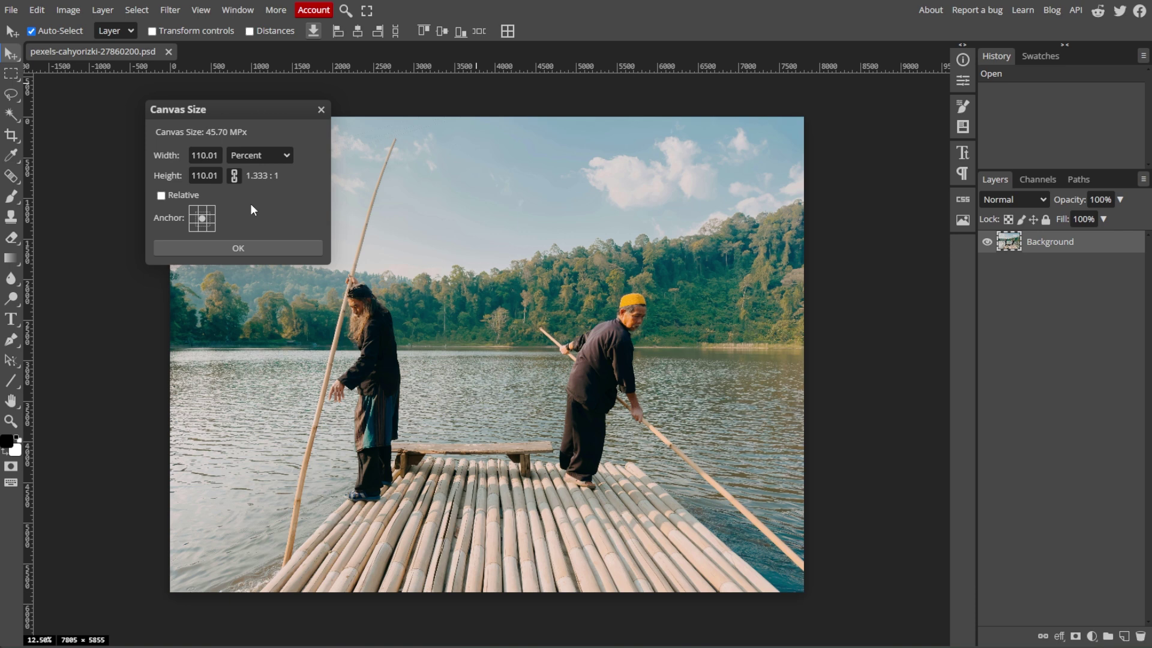
Step: Try the top-left and centre anchor positions, settling on top-left
click(193, 209)
click(201, 219)
click(195, 212)
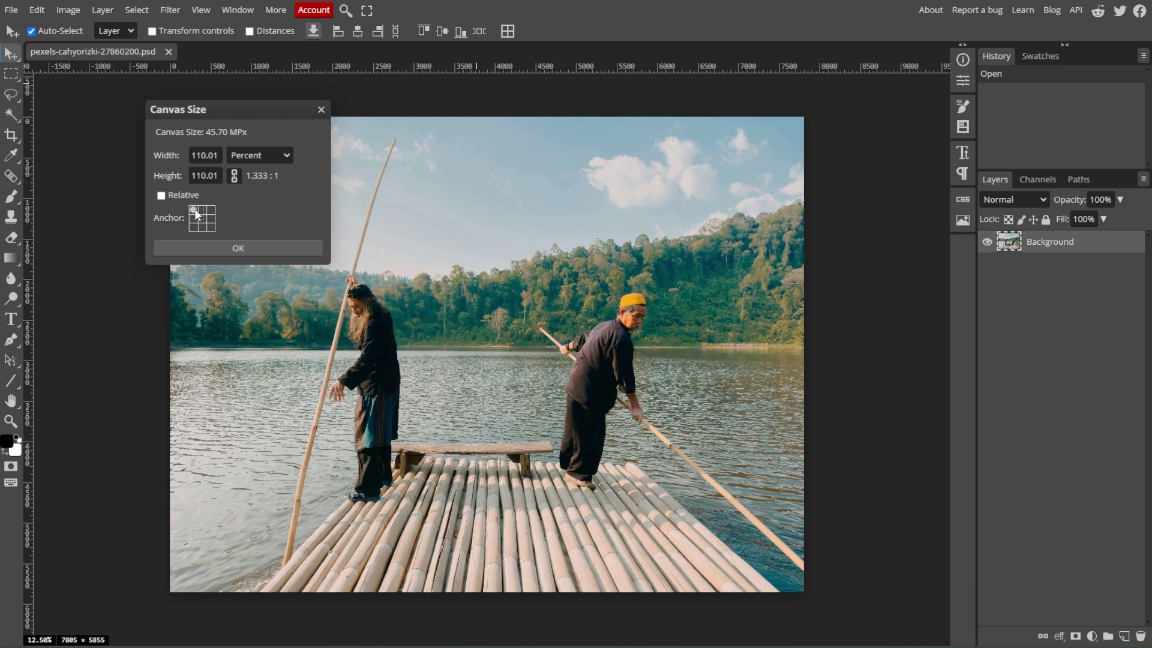
Step: Apply the 110.01% canvas enlargement and drag the photo to the centre
click(225, 246)
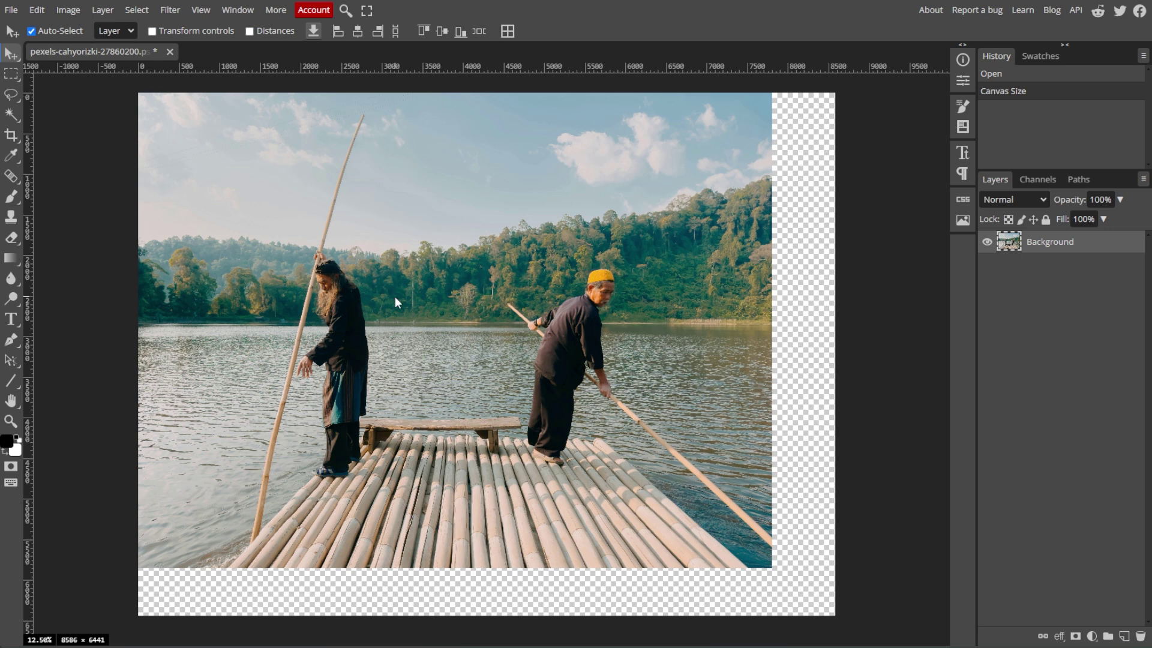
drag(396, 298, 437, 311)
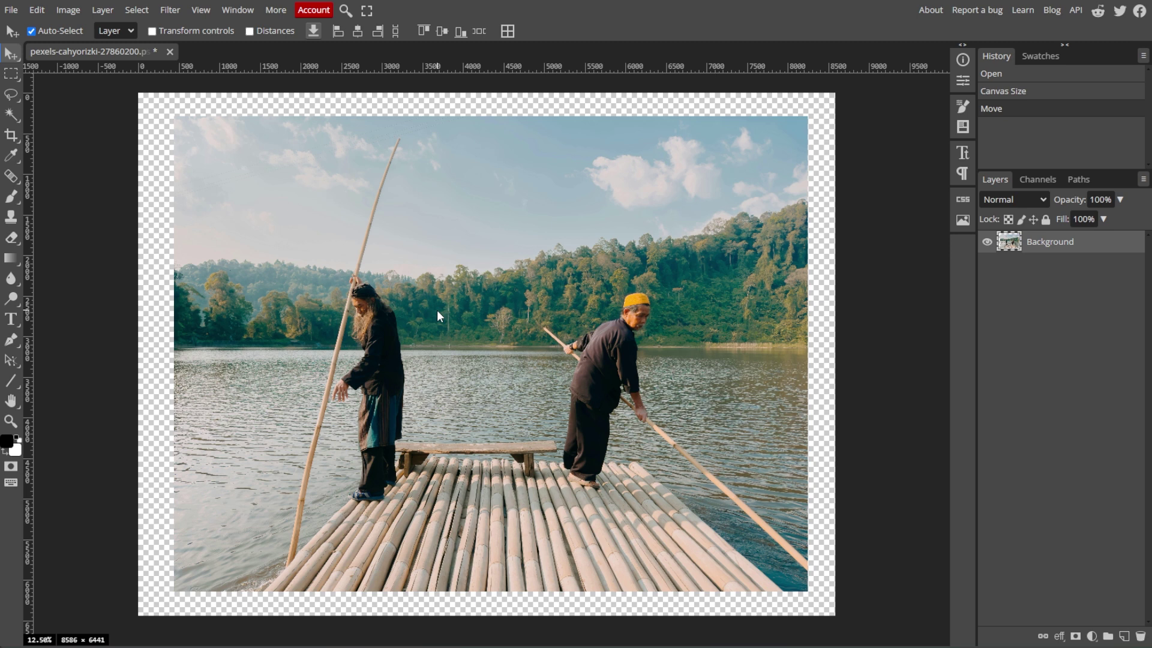
Step: Add a new layer named New Background beneath the photo layer
click(1124, 636)
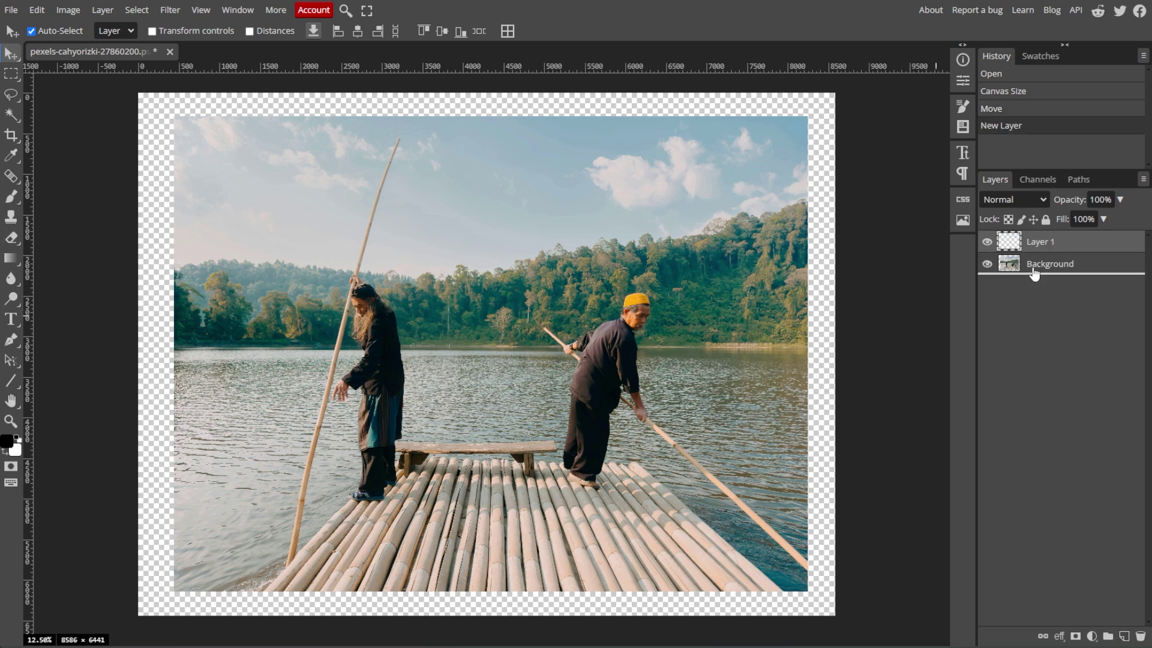
drag(1035, 242, 1035, 270)
double_click(1060, 267)
text(New Background)
key(Return)
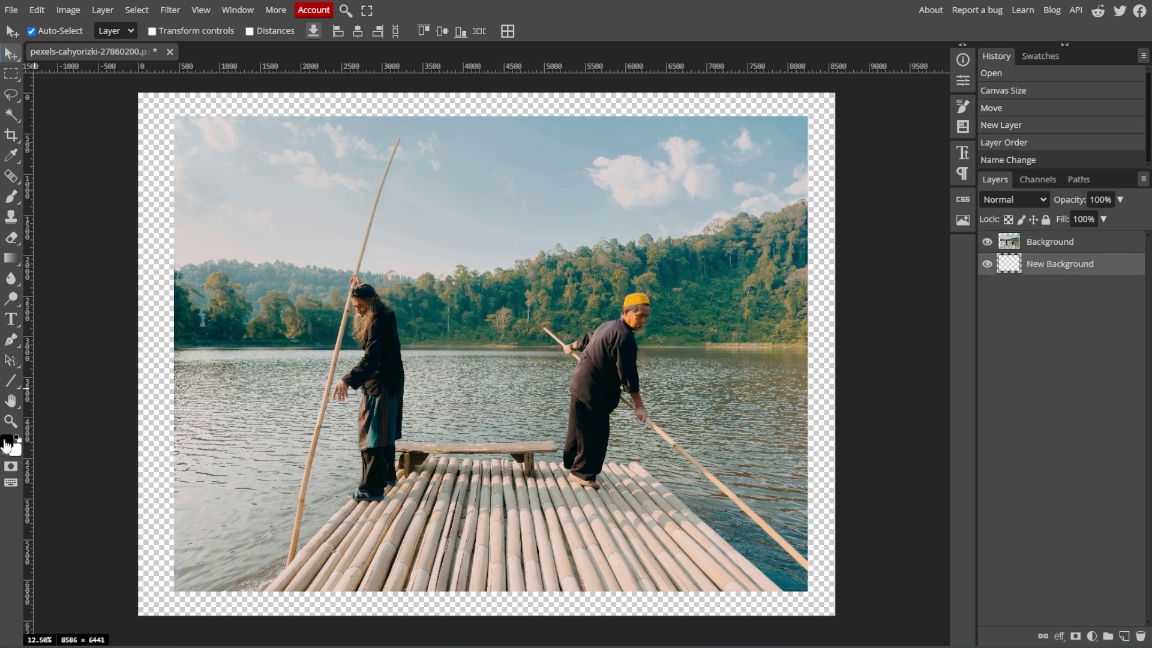
Step: Pick the working fill colours, starting with an orange-yellow
click(7, 441)
click(259, 127)
click(375, 134)
click(7, 441)
click(266, 270)
click(376, 134)
Step: Paint-bucket the border orange, then white, and toggle the layer's visibility to compare
right_click(15, 262)
click(148, 278)
click(154, 265)
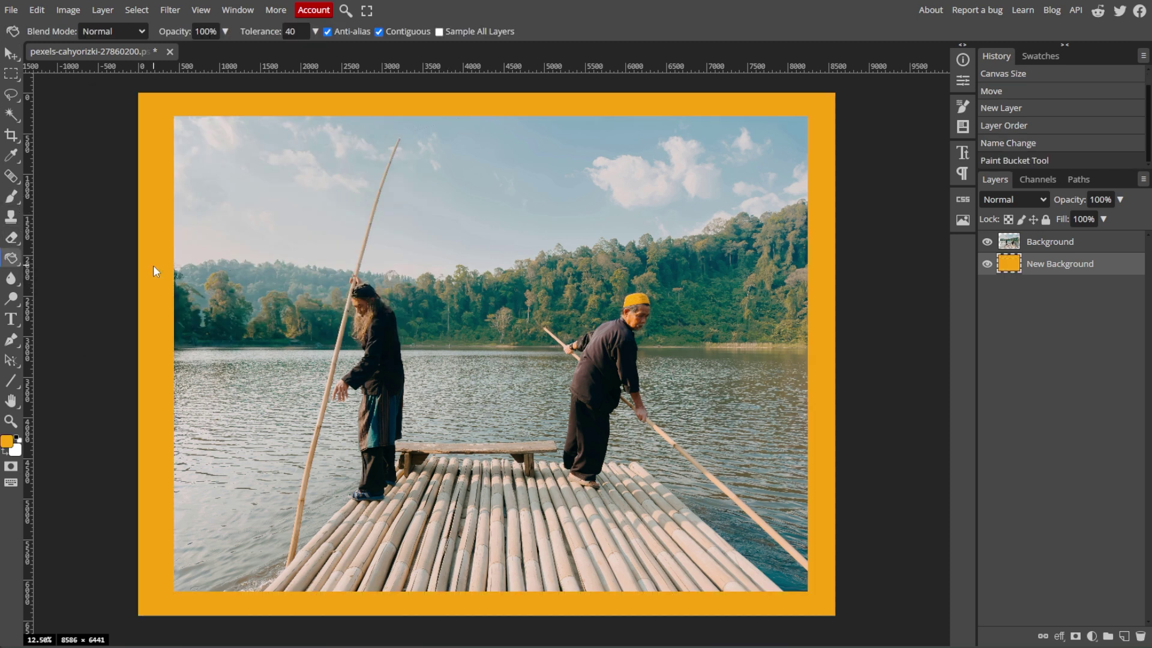
key(x)
click(166, 335)
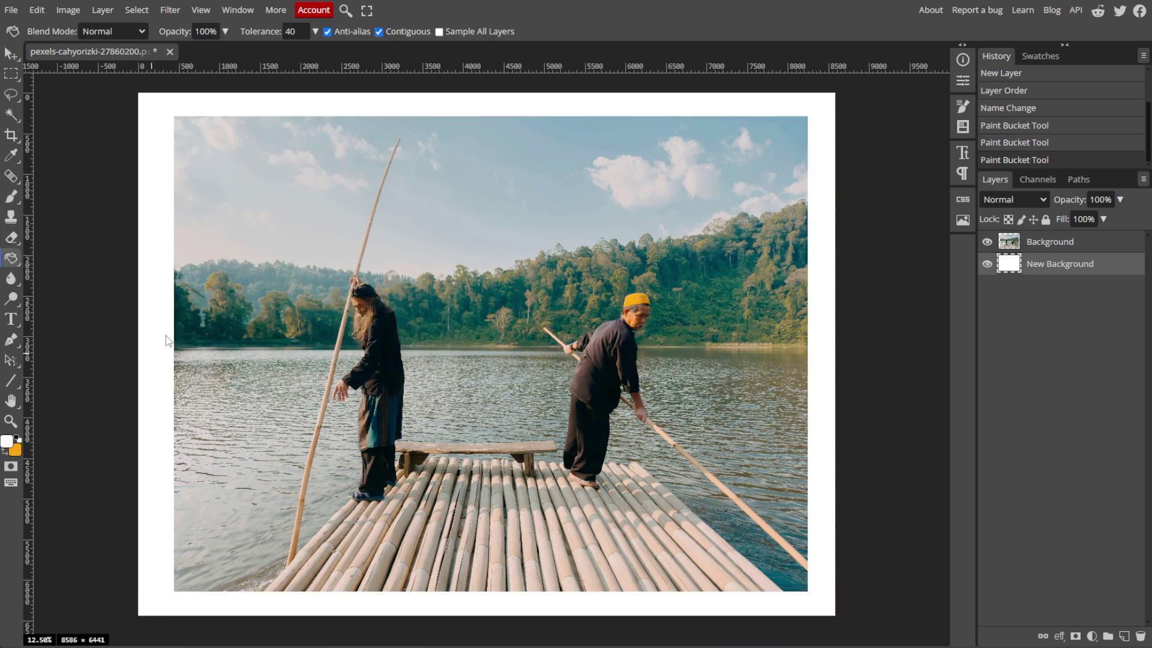
click(987, 263)
click(987, 266)
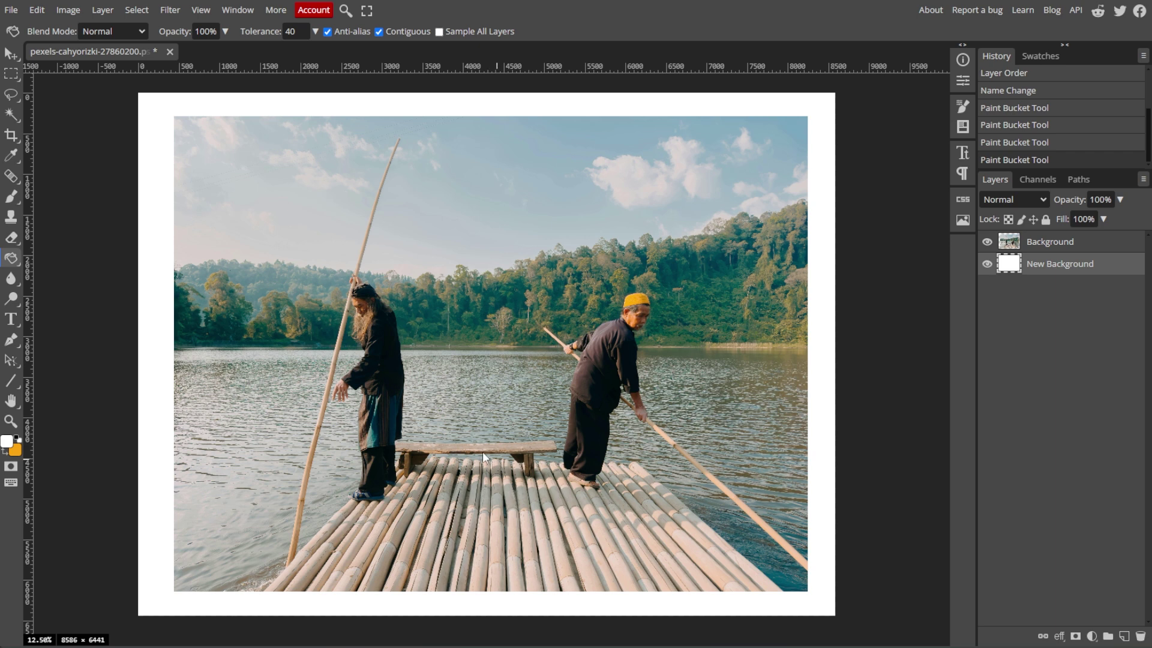
Step: Open the PNG Save for web export settings from the File menu
click(12, 12)
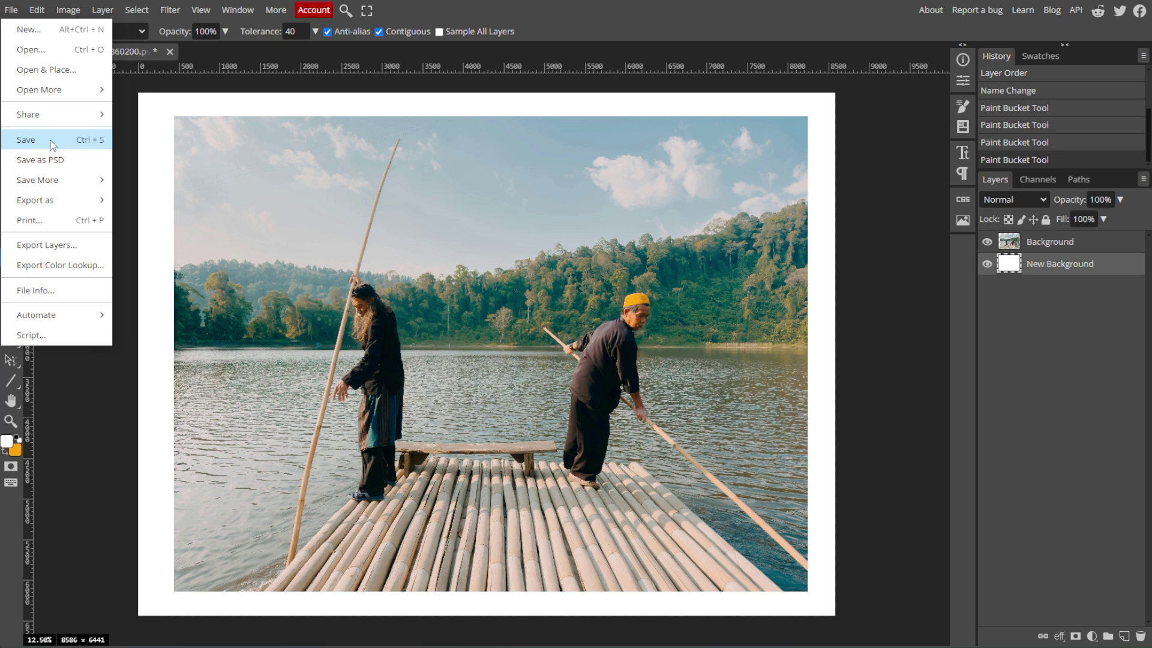
mouse_move(36, 200)
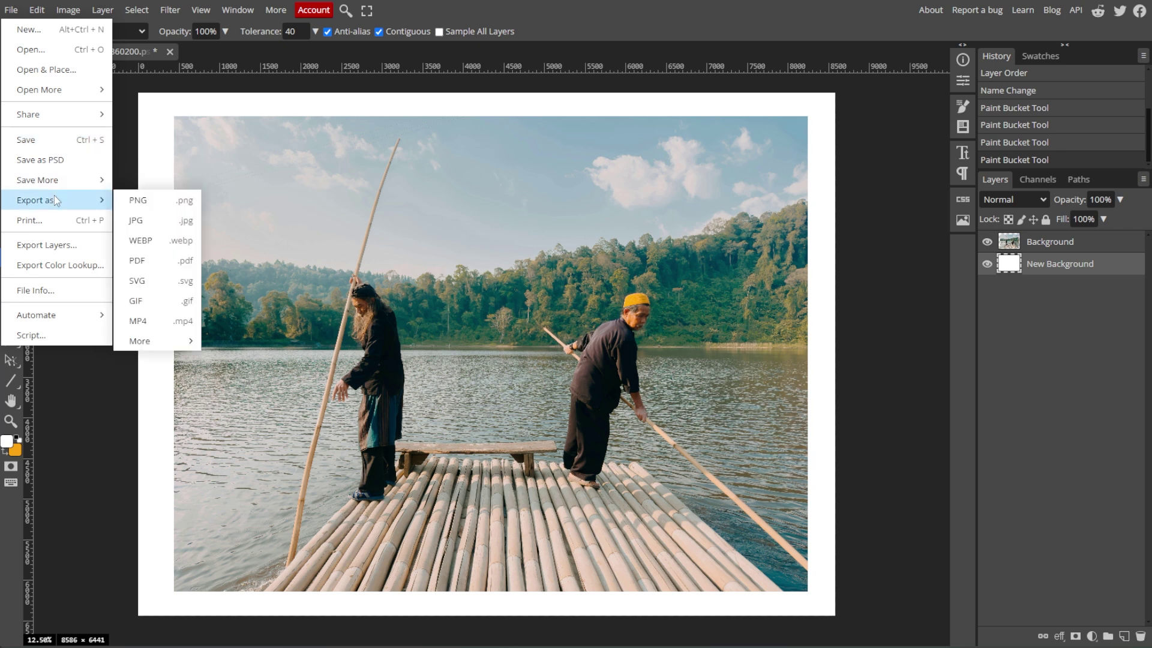
click(135, 205)
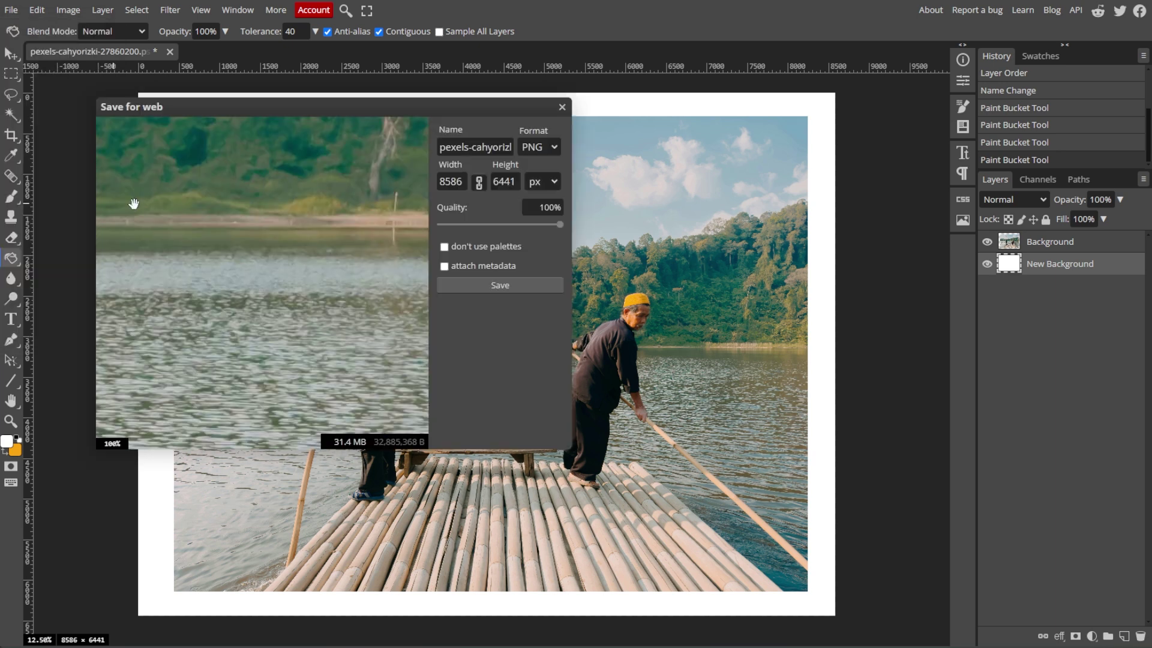
scroll(174, 226, down, 3)
scroll(201, 242, down, 3)
scroll(222, 254, down, 3)
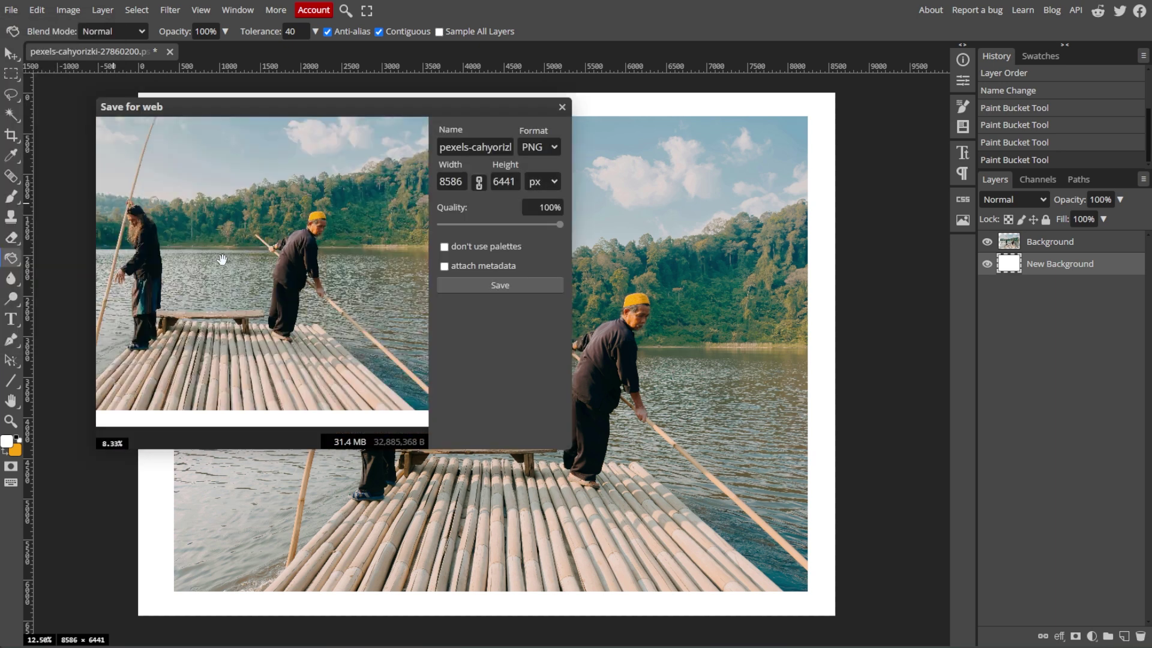
drag(222, 261, 259, 296)
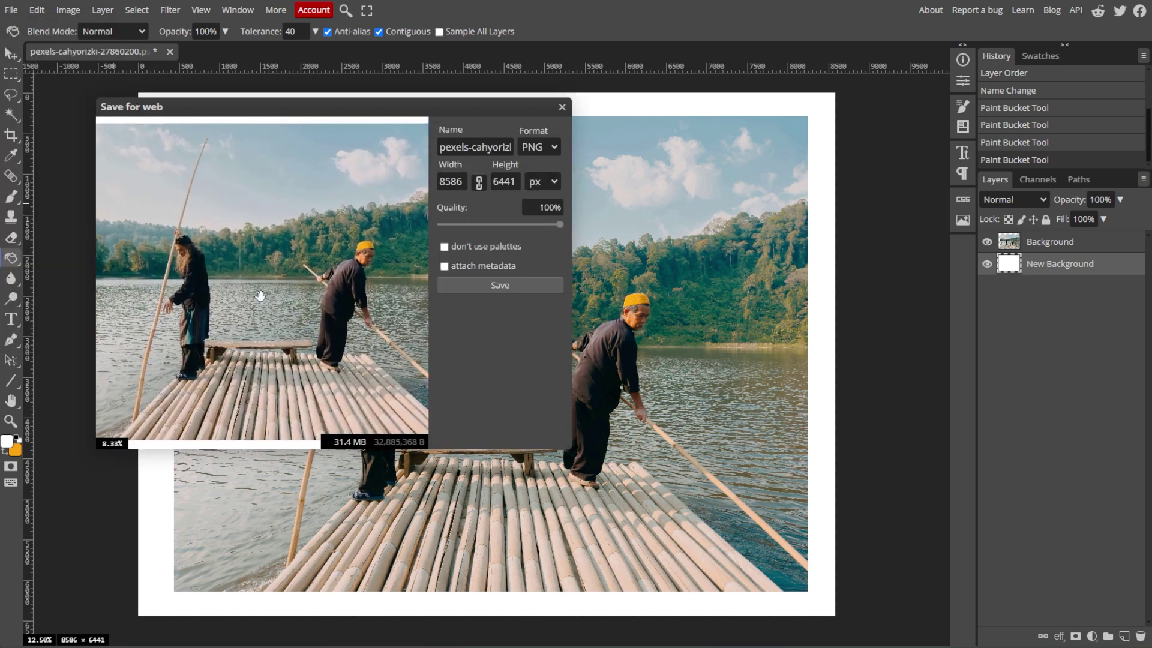